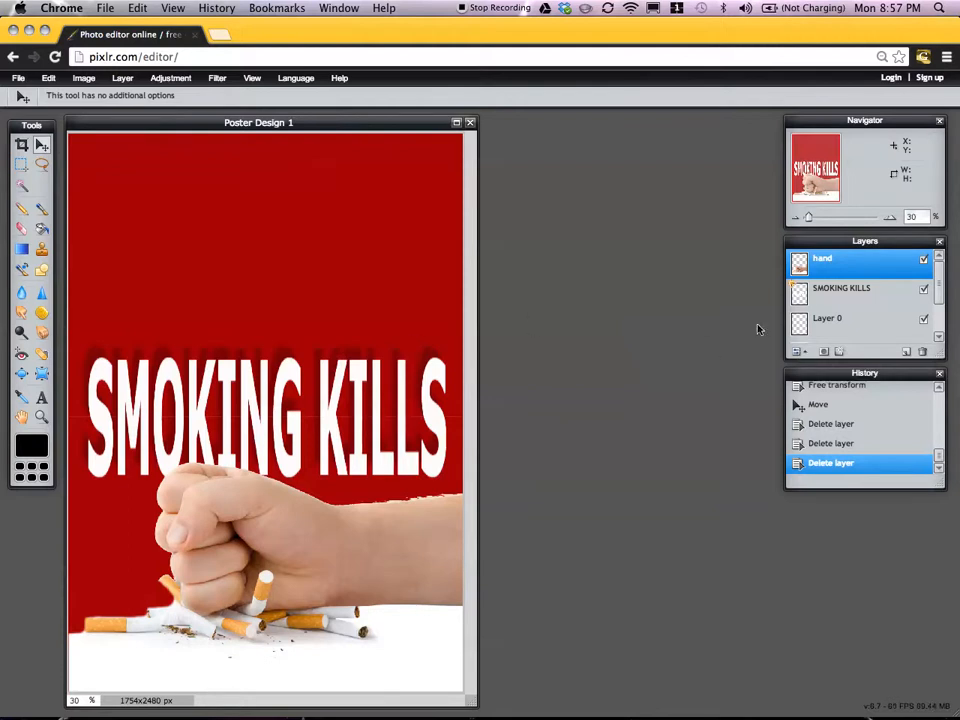
- Remove the drop shadow from the SMOKING KILLS text layer
left_click(868, 300)
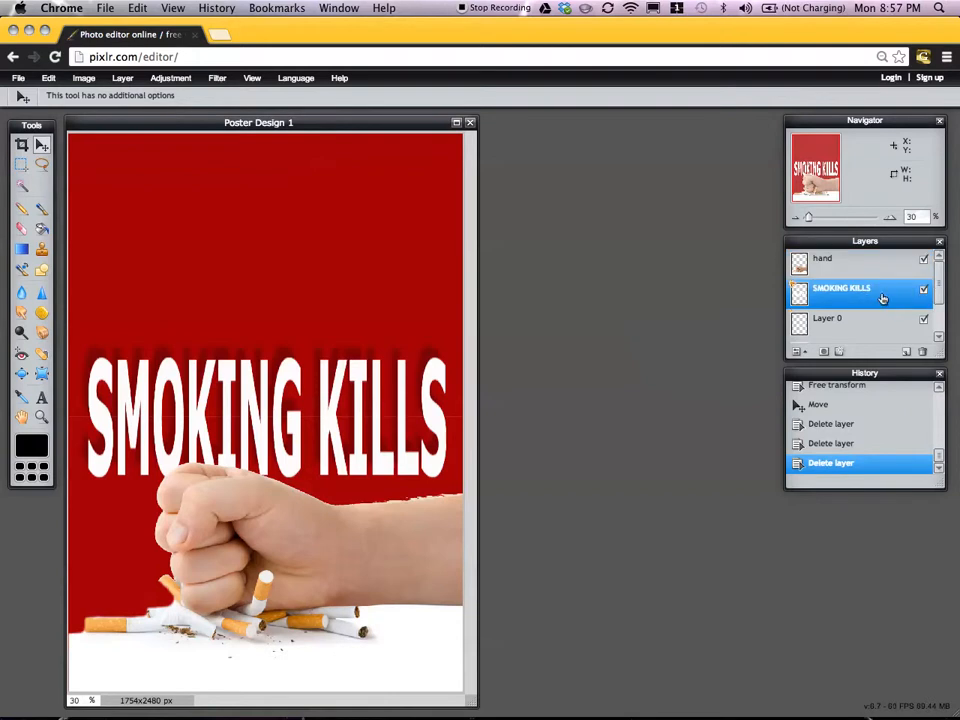
right_click(883, 298)
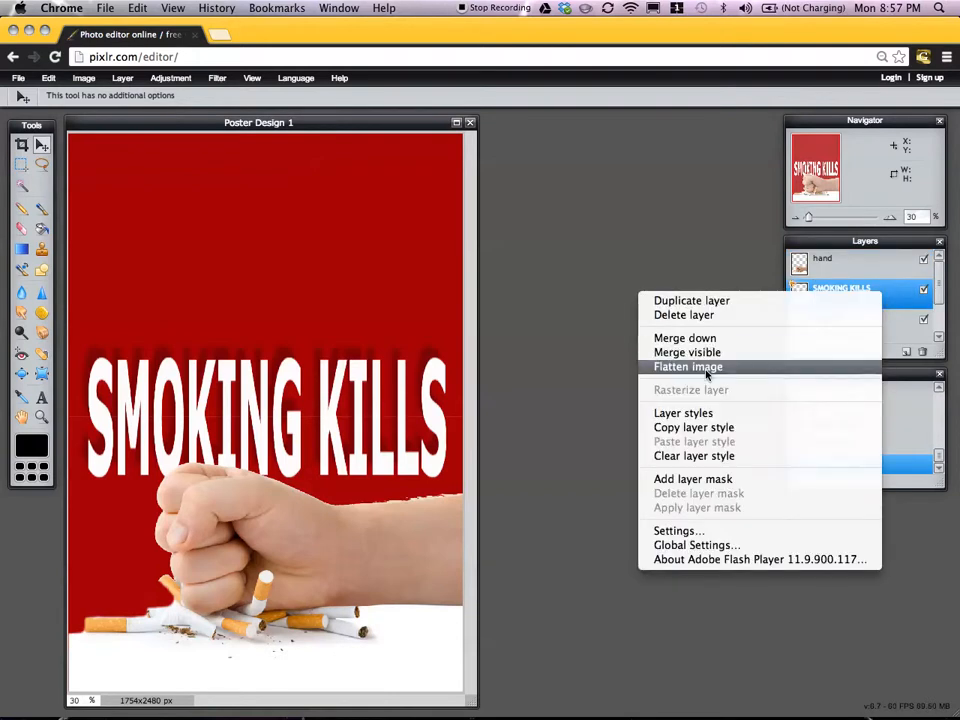
left_click(683, 412)
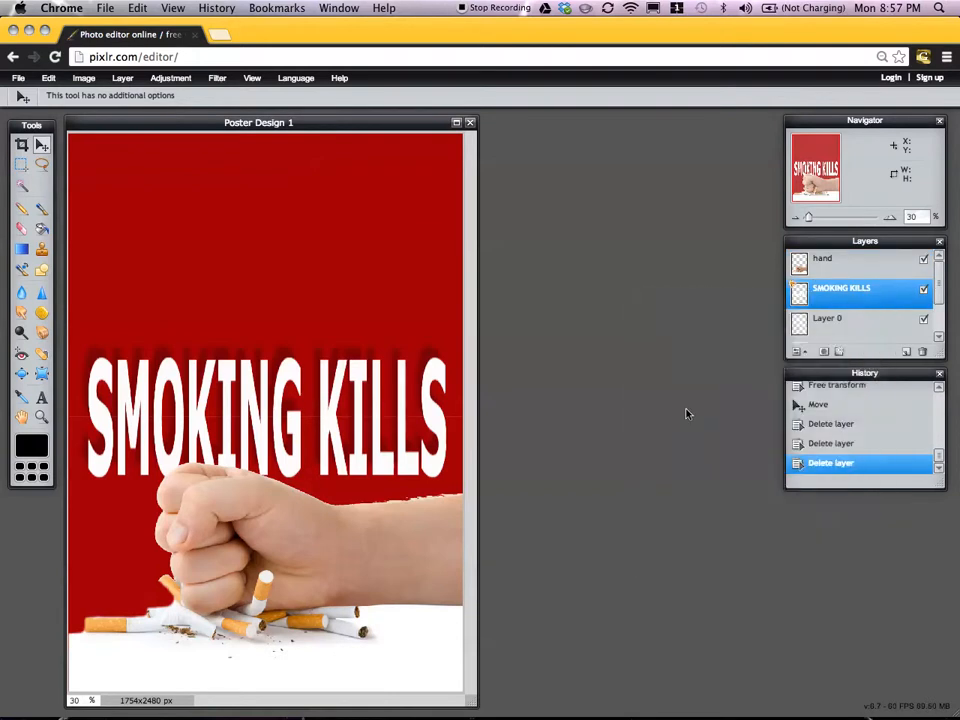
left_click_drag(430, 238, 570, 196)
left_click(506, 218)
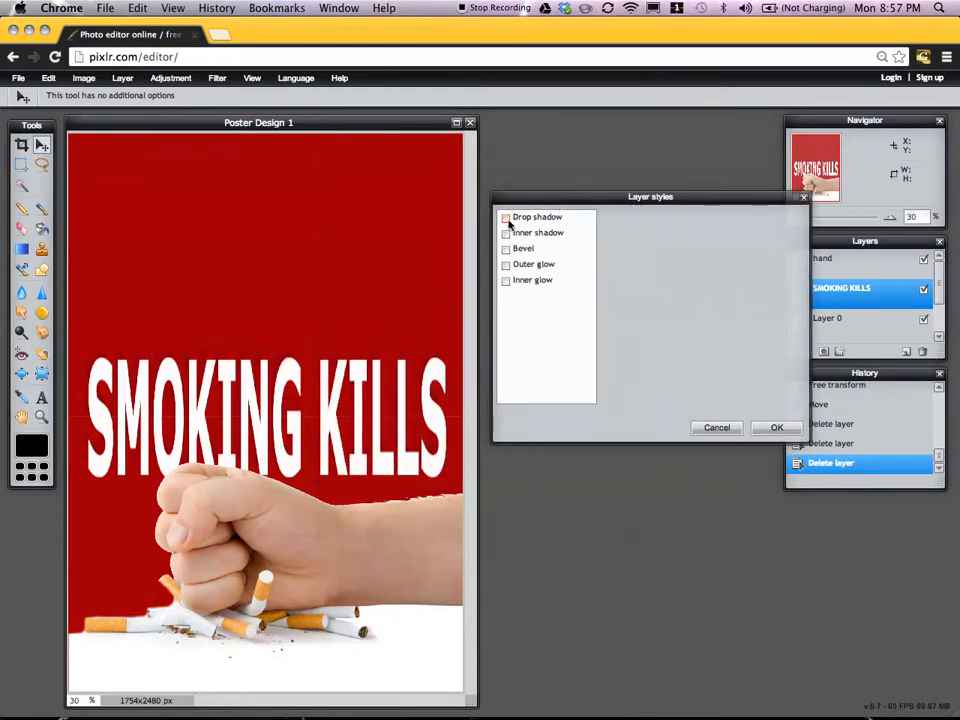
left_click(773, 429)
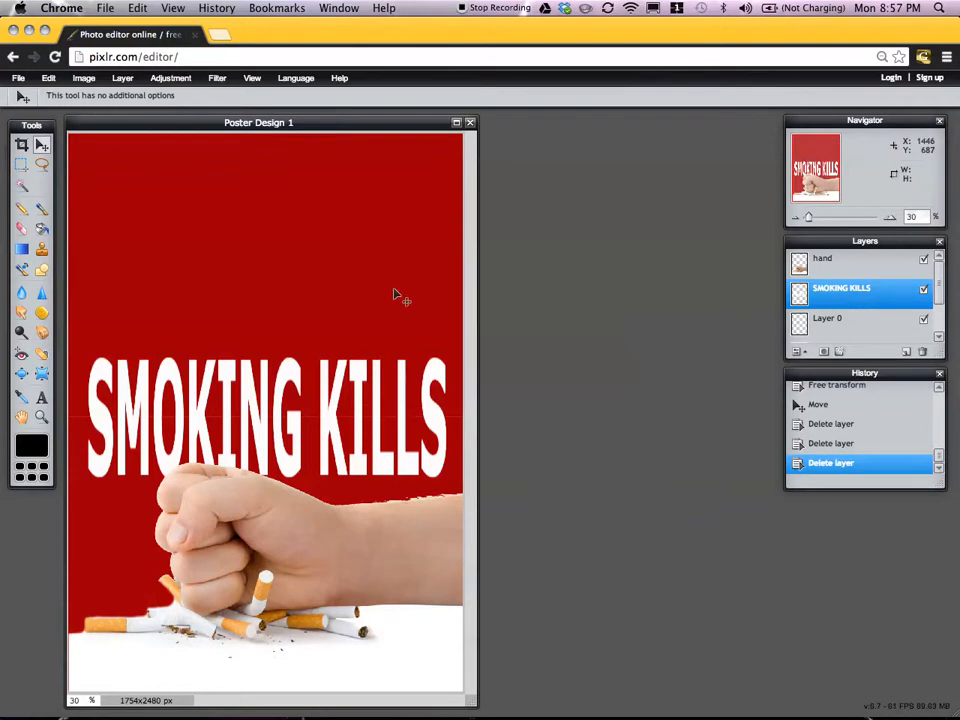
- Open smoke.jpg from the Desktop and copy its layer into the Poster Design 1 image
left_click(18, 78)
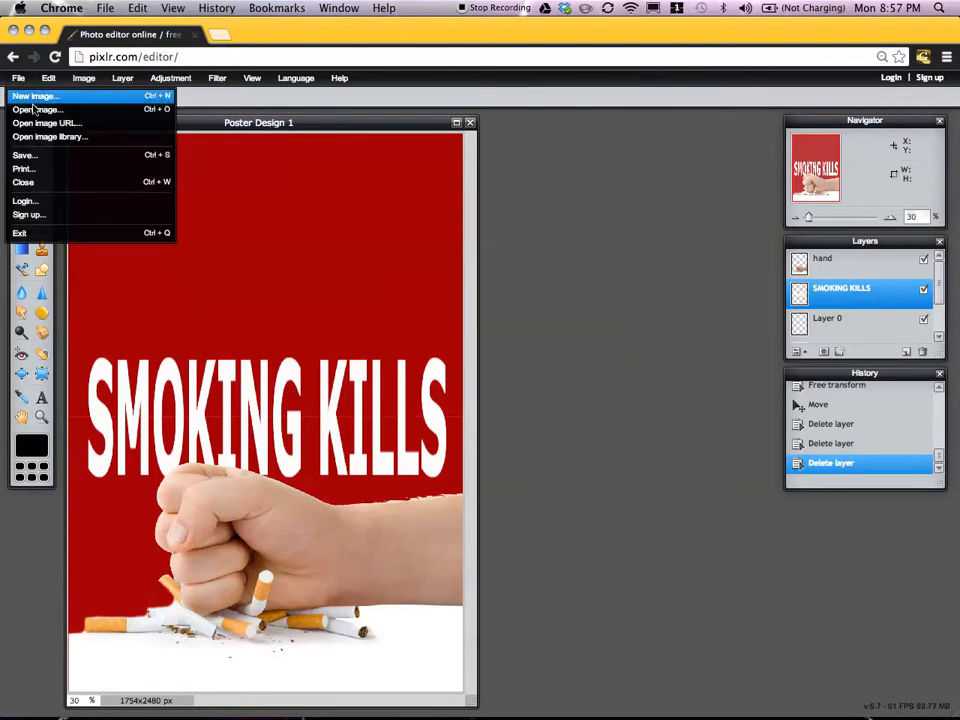
left_click(35, 109)
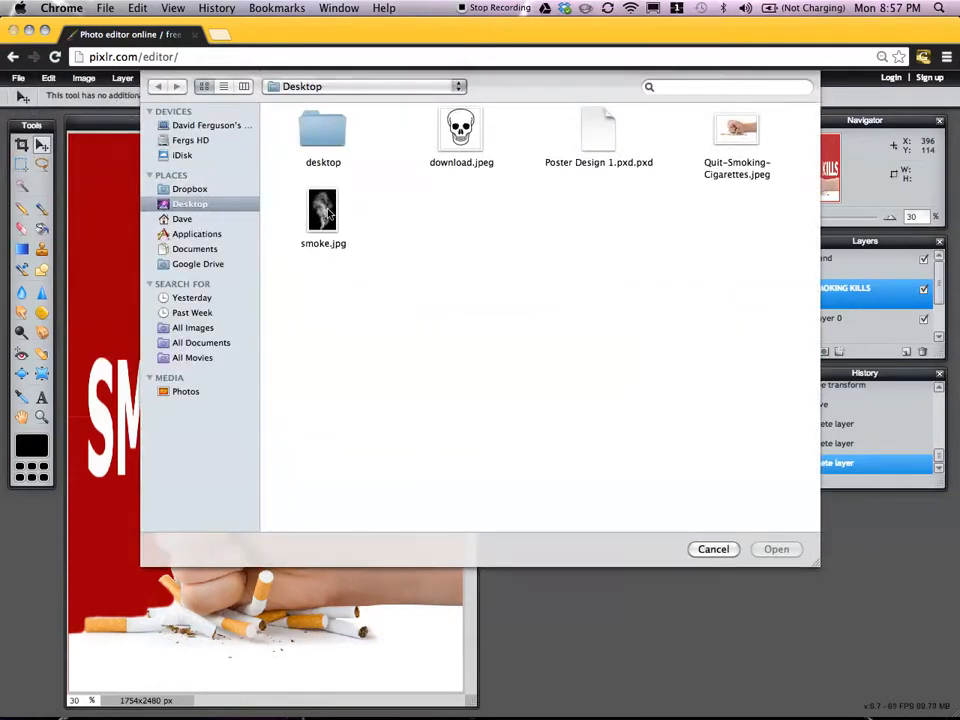
double_click(328, 211)
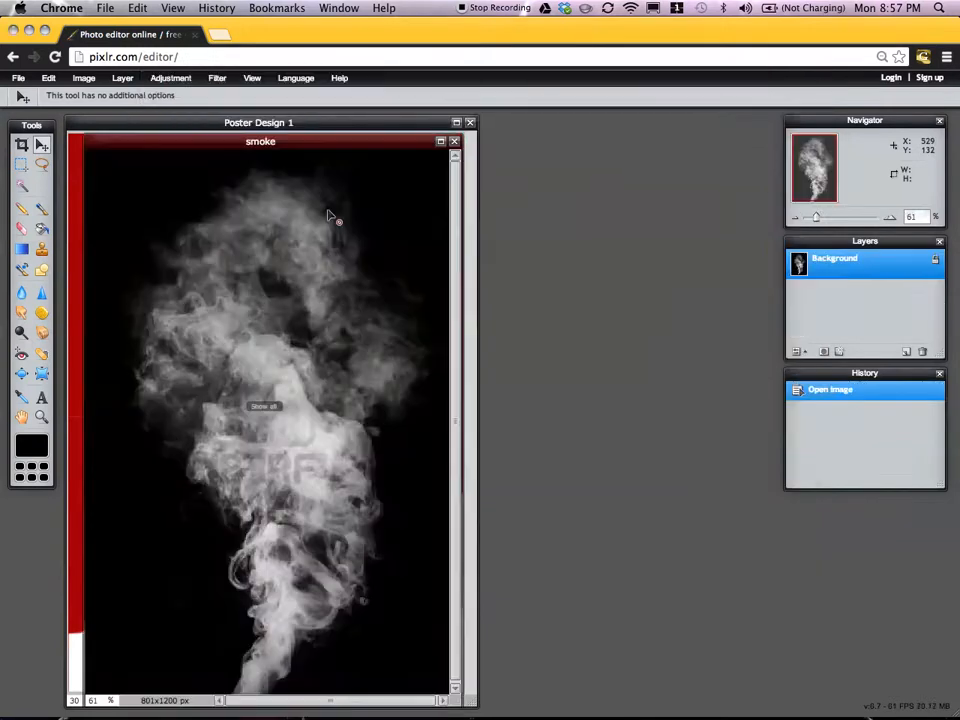
left_click_drag(218, 143, 555, 139)
left_click_drag(815, 264, 287, 290)
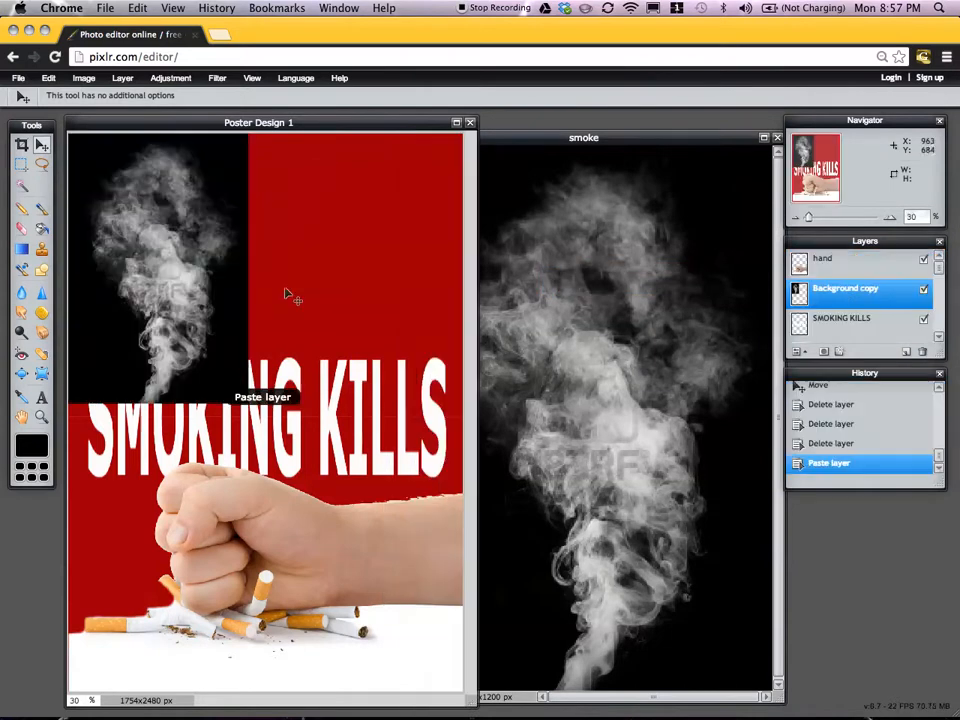
- Move the pasted smoke layer towards the poster's upper centre and close the separate smoke image
left_click_drag(224, 303, 326, 339)
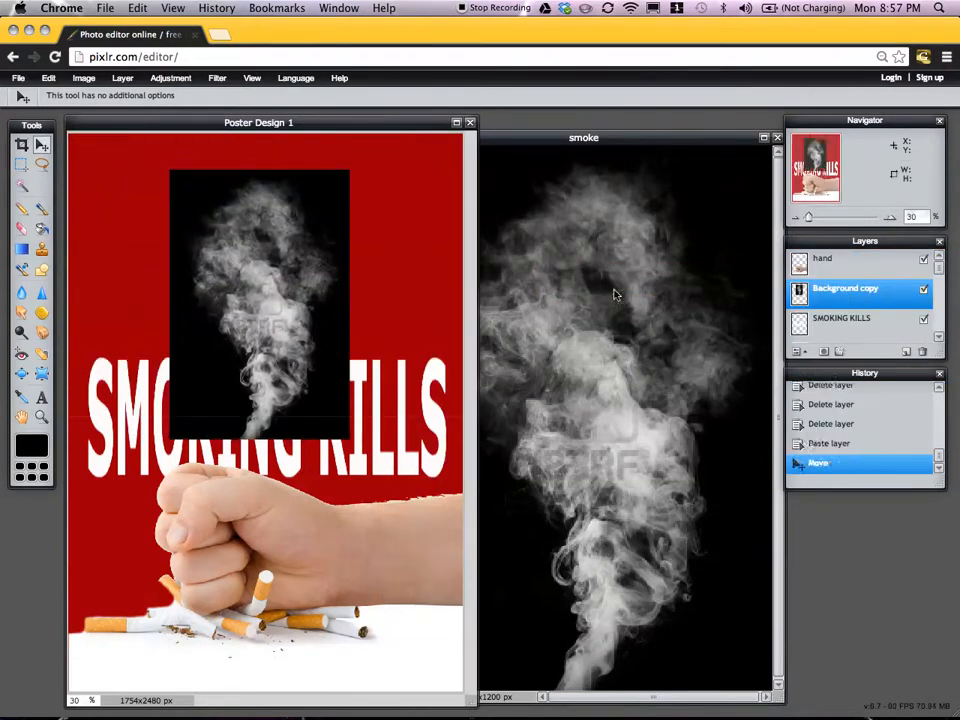
left_click(490, 228)
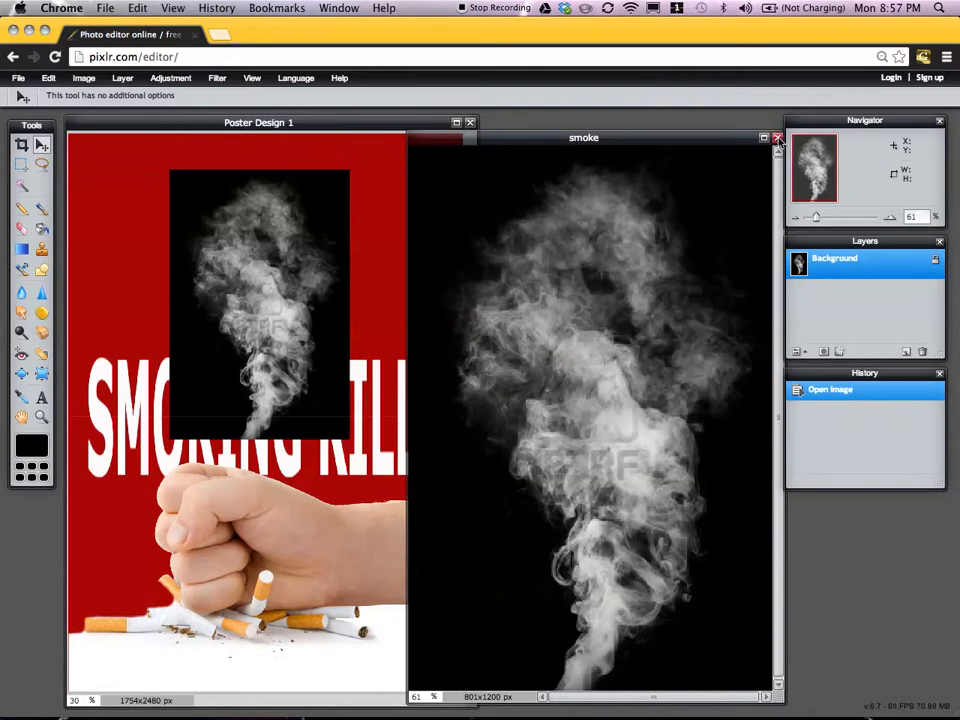
left_click(777, 138)
- Place the smoke layer directly beneath the SMOKING KILLS layer and shift it behind the word KILLS
left_click_drag(292, 333, 282, 390)
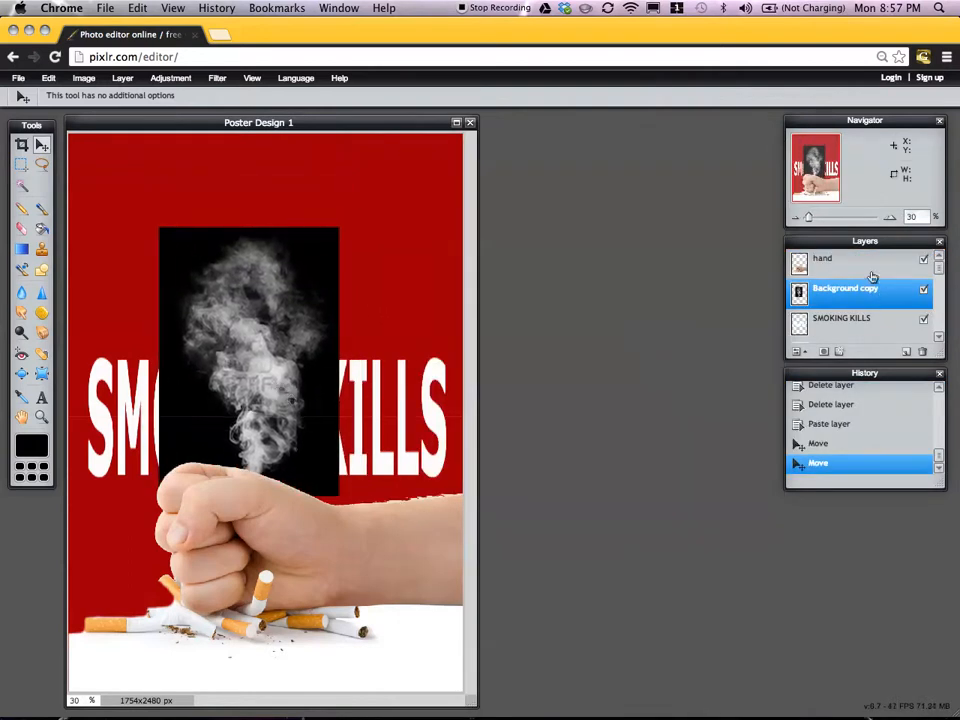
left_click_drag(870, 299, 868, 332)
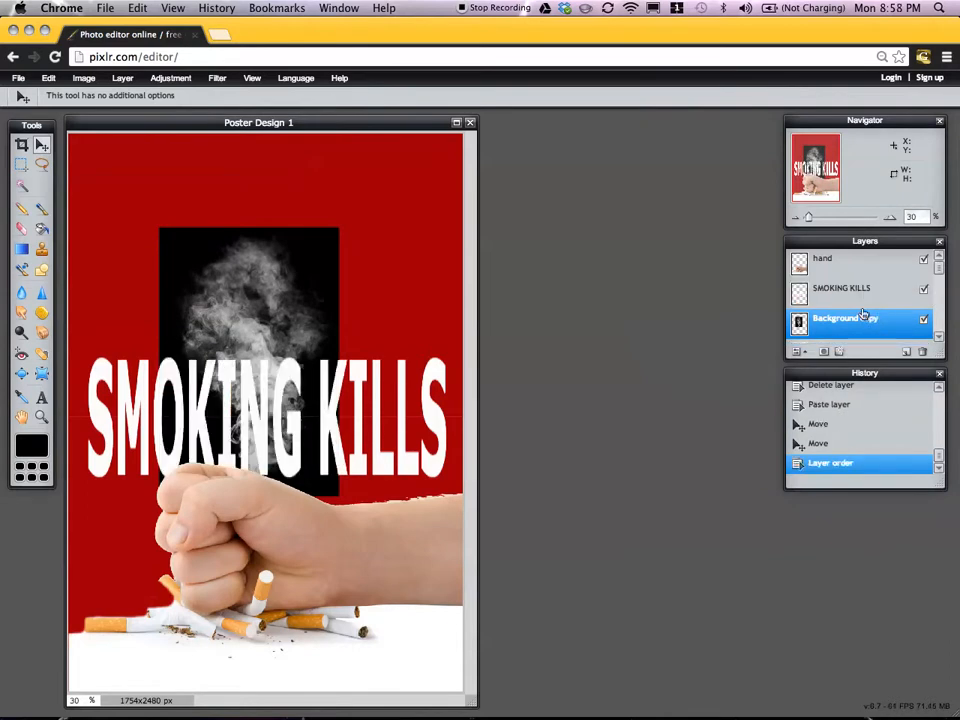
left_click_drag(306, 331, 412, 403)
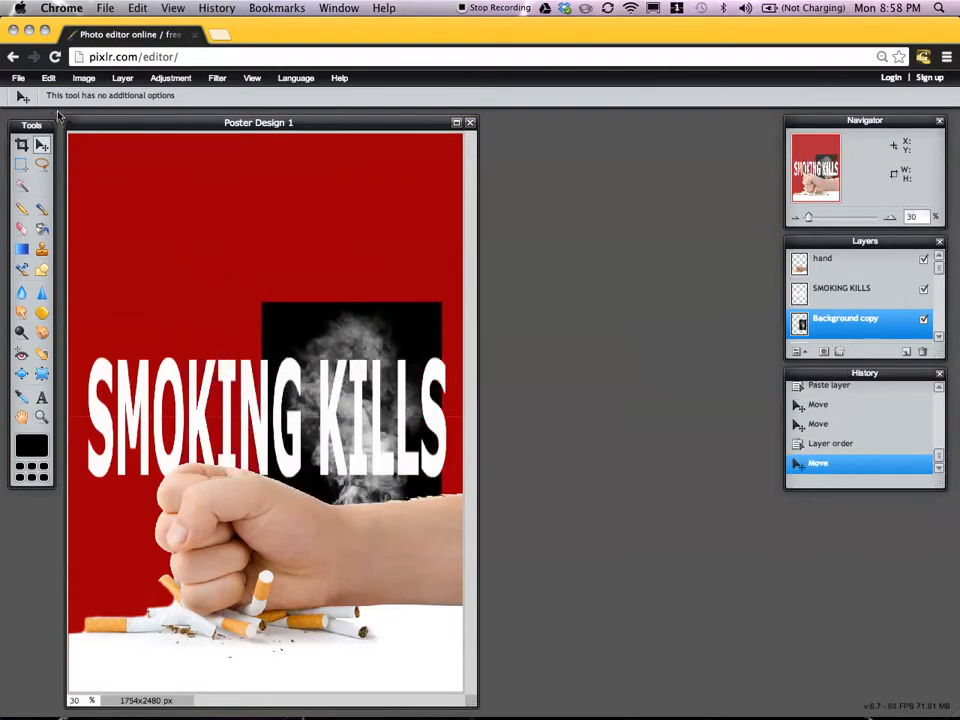
- Enlarge the smoke layer with Free transform so it covers the whole red background, with the smoke rising behind the fist, and apply the changes
left_click(48, 78)
left_click(78, 188)
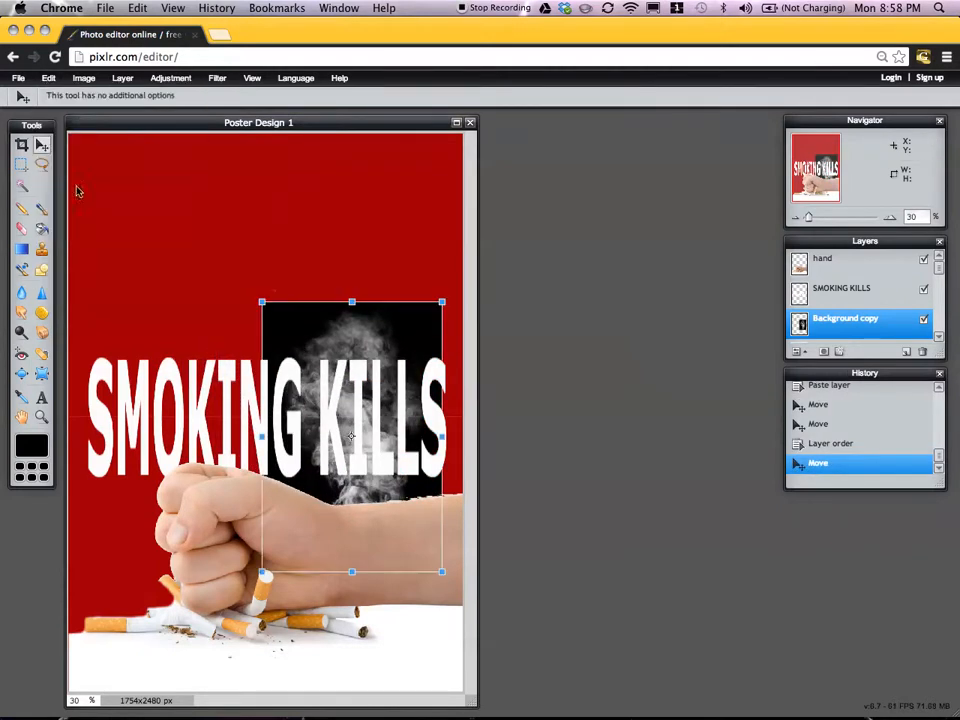
left_click_drag(262, 302, 178, 165)
left_click_drag(371, 305, 259, 268)
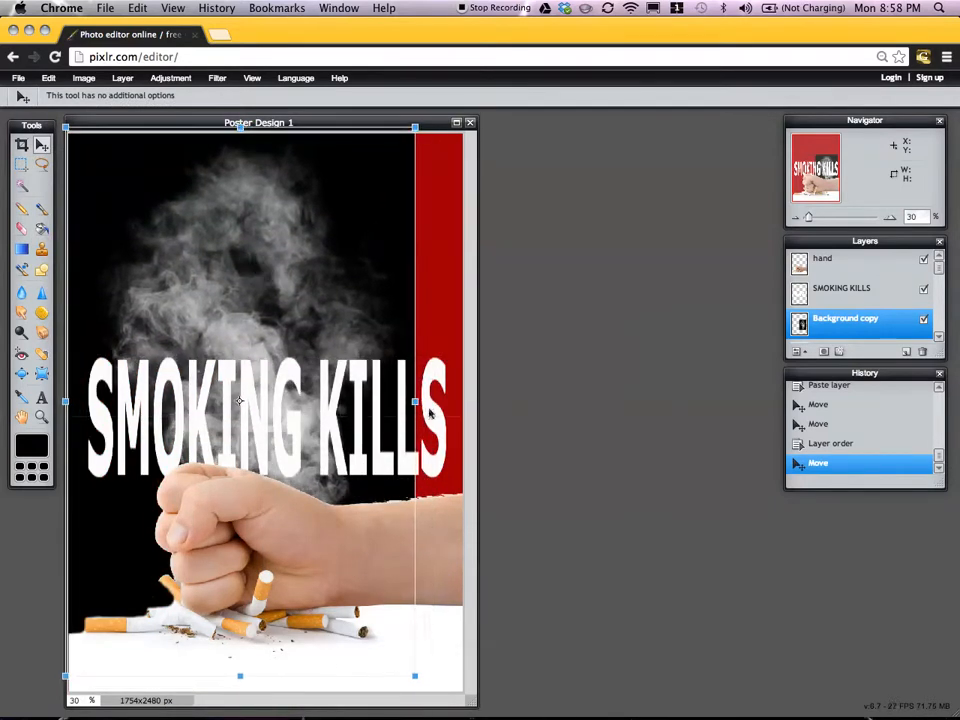
left_click_drag(415, 402, 455, 401)
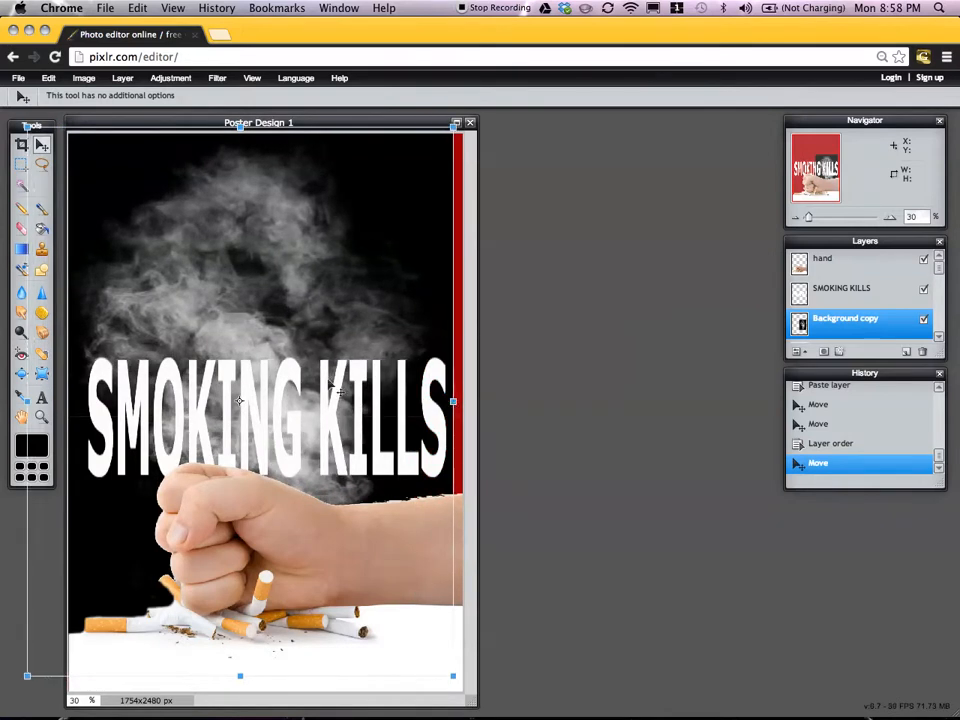
left_click_drag(329, 349, 355, 310)
left_click_drag(269, 636, 270, 668)
mouse_move(325, 499)
left_mouse_down()
mouse_move(328, 459)
mouse_move(325, 479)
left_mouse_up()
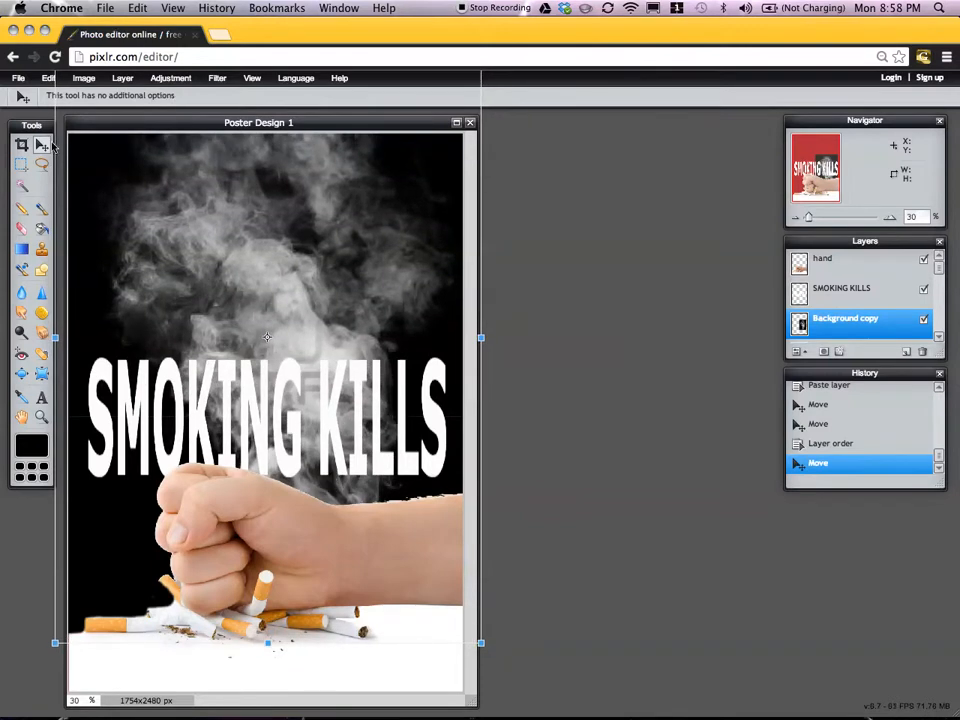
left_click(37, 151)
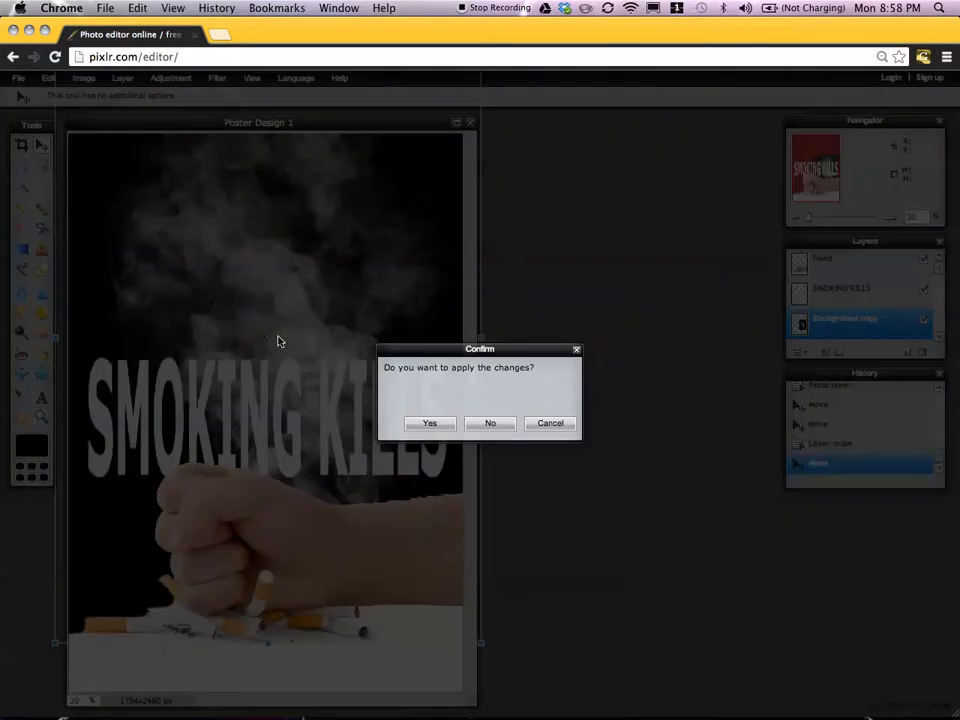
left_click(430, 423)
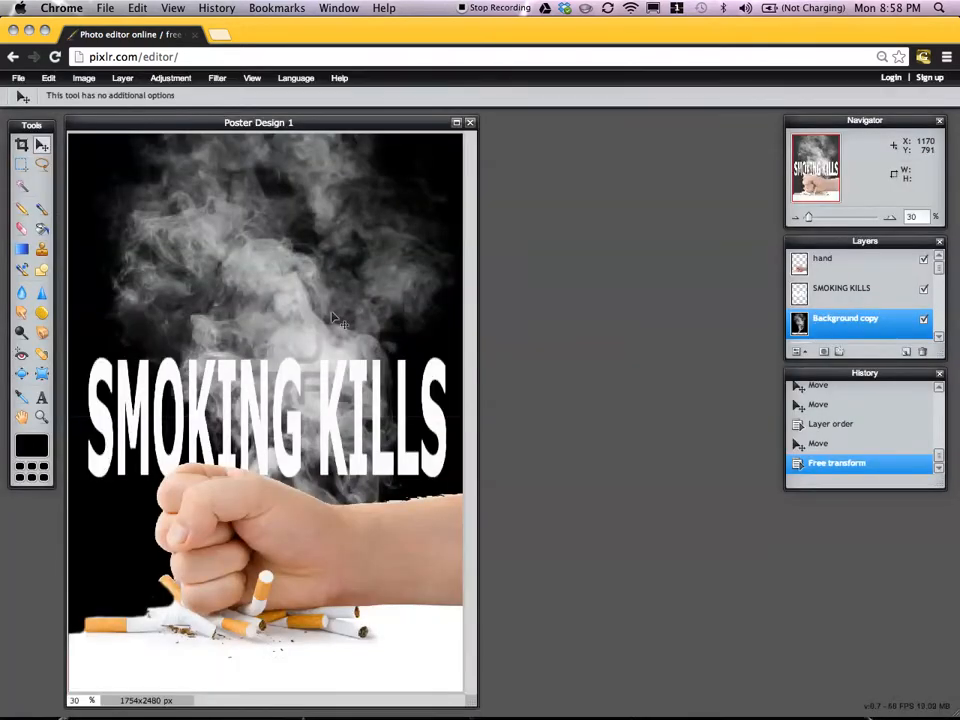
- Move the SMOKING KILLS text to the poster's upper part and make it narrower and taller with Free transform
left_click(861, 302)
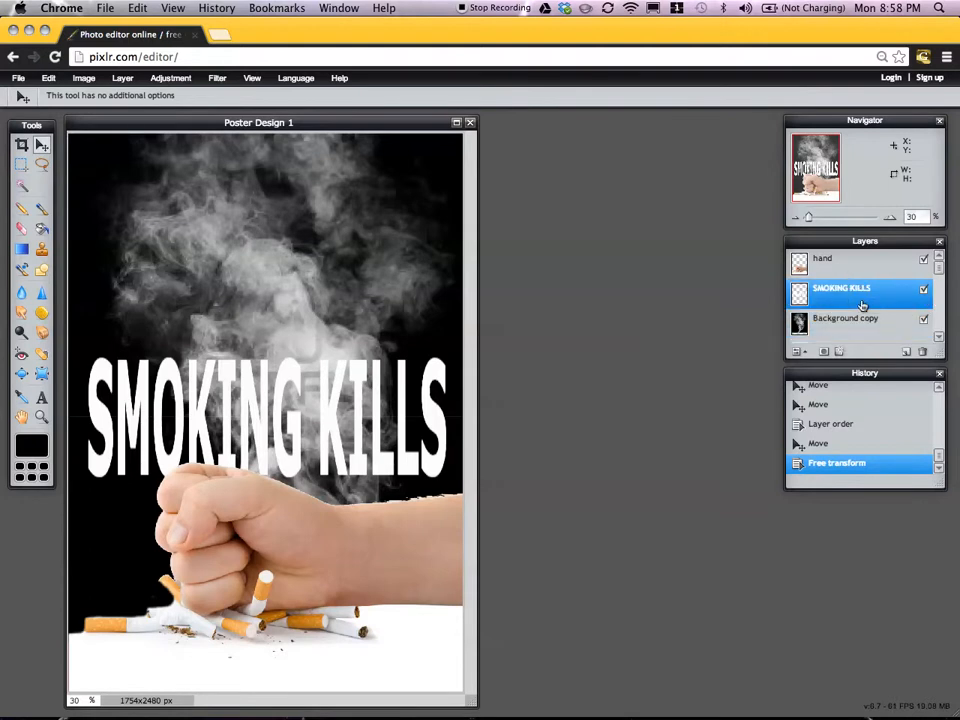
left_click_drag(177, 388, 189, 249)
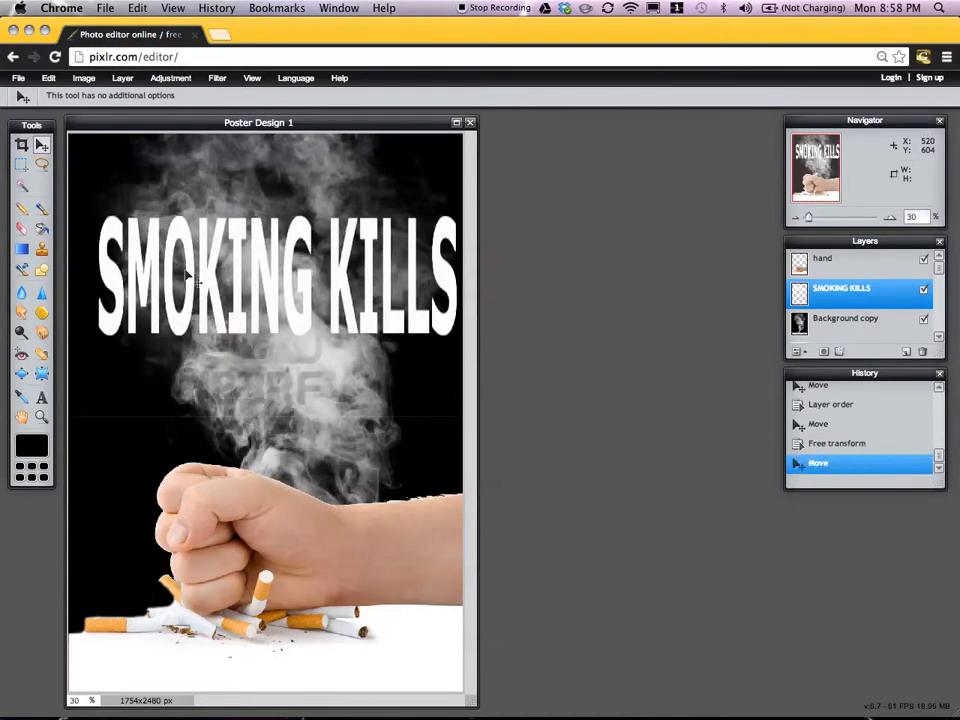
key("ctrl+t")
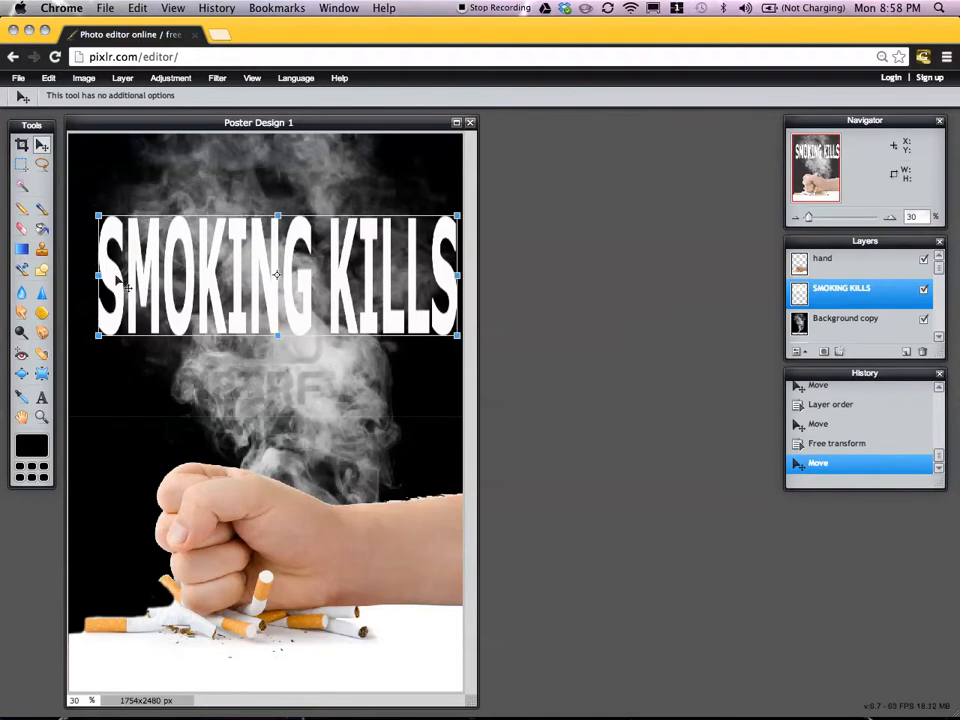
left_click_drag(100, 279, 132, 275)
left_click_drag(278, 335, 278, 358)
left_click_drag(297, 298, 292, 279)
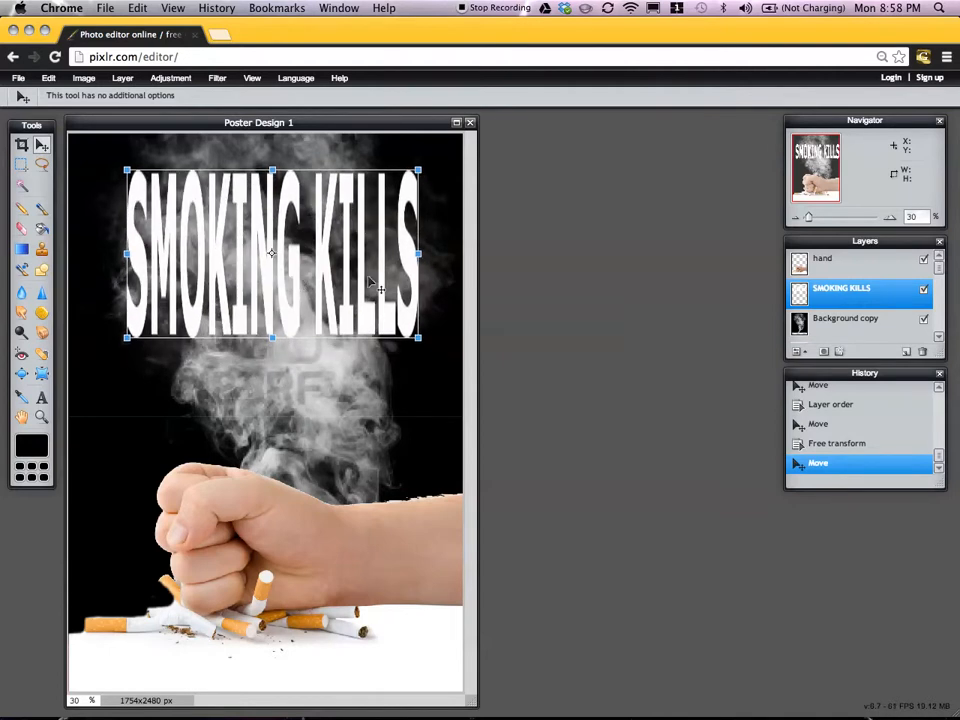
key("Return")
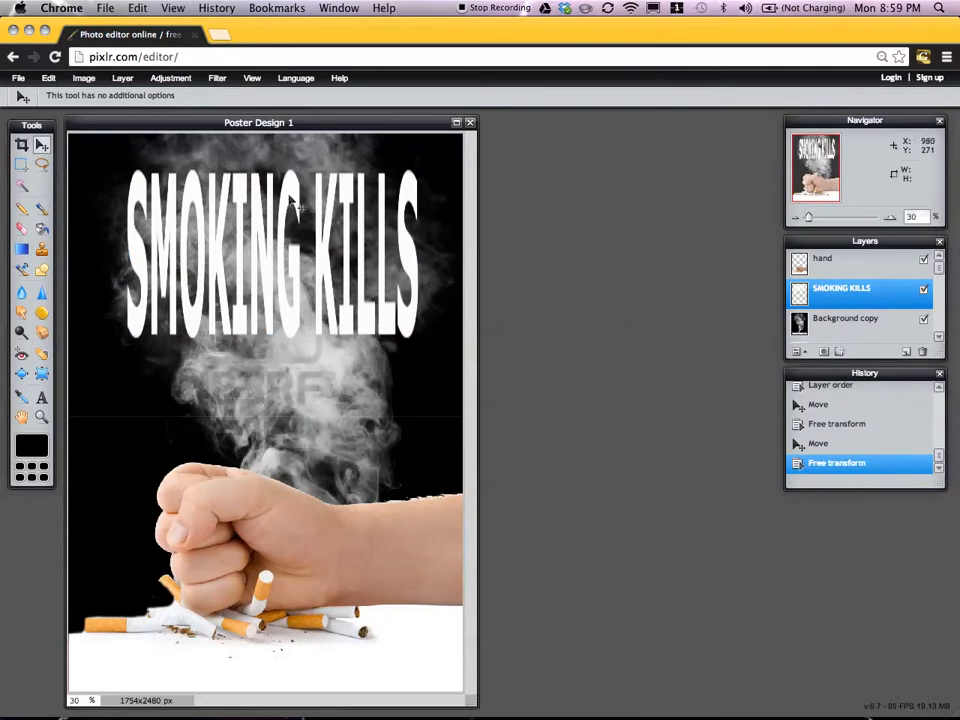
- Try the Multiply blend mode on the SMOKING KILLS layer
left_click(802, 352)
mouse_move(908, 315)
left_mouse_down()
mouse_move(868, 315)
mouse_move(908, 316)
left_mouse_up()
left_click(930, 334)
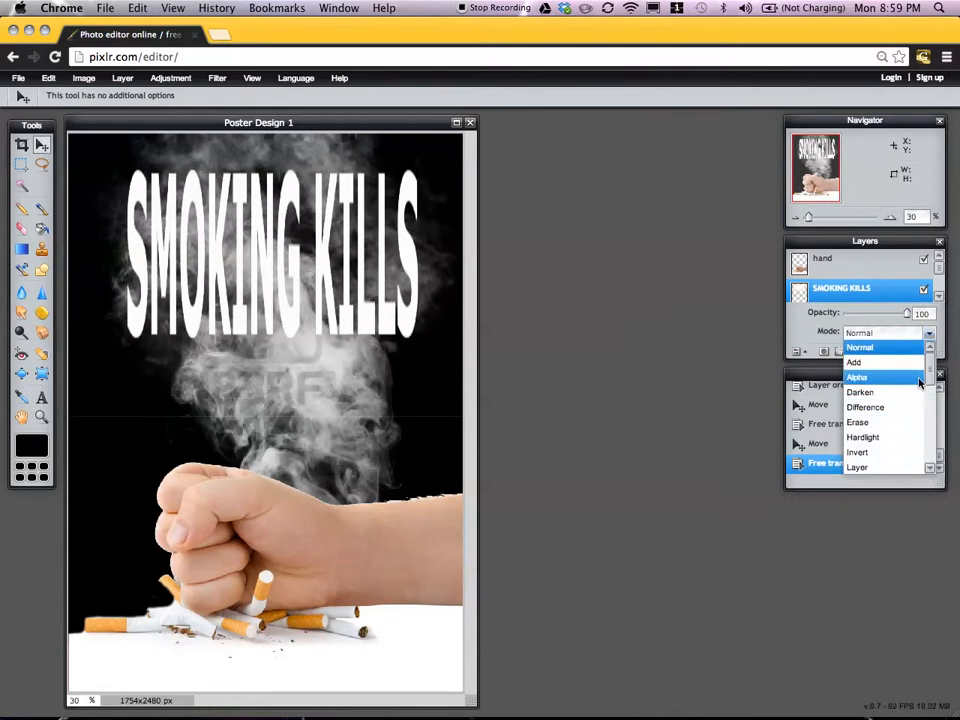
left_click_drag(931, 371, 930, 447)
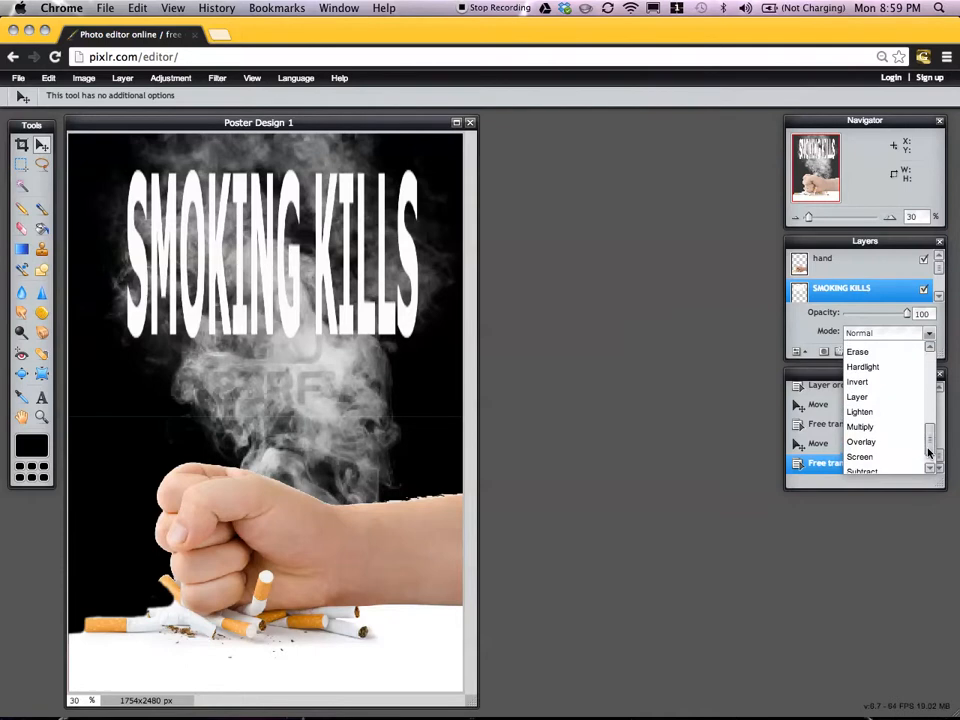
left_click(880, 428)
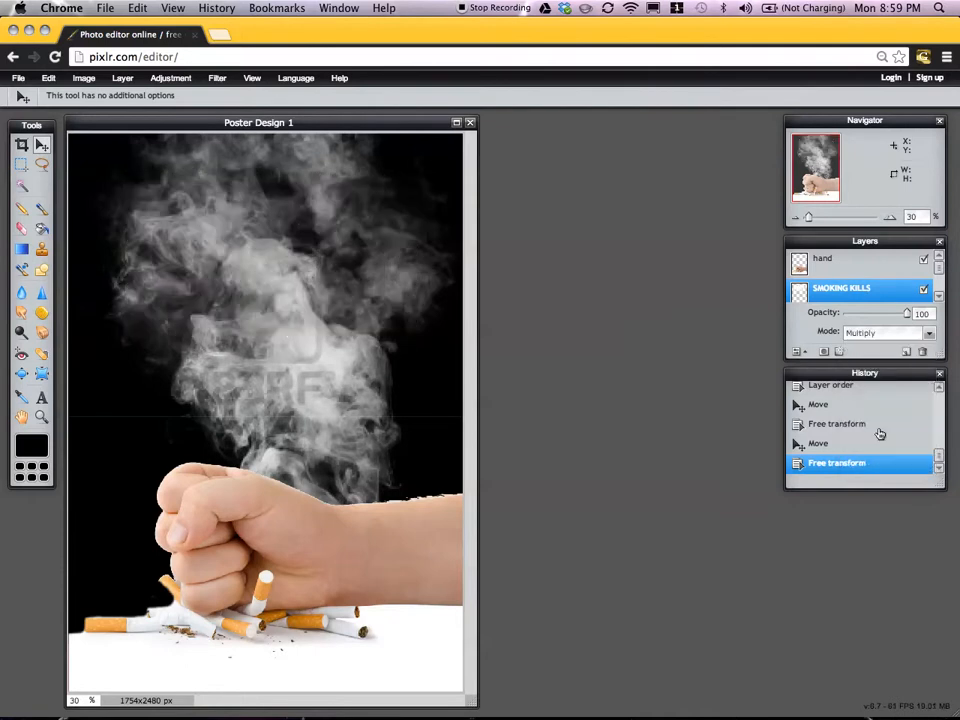
- Change the SMOKING KILLS layer's blend mode to Overlay and move the text slightly down over the smoke
left_click(929, 333)
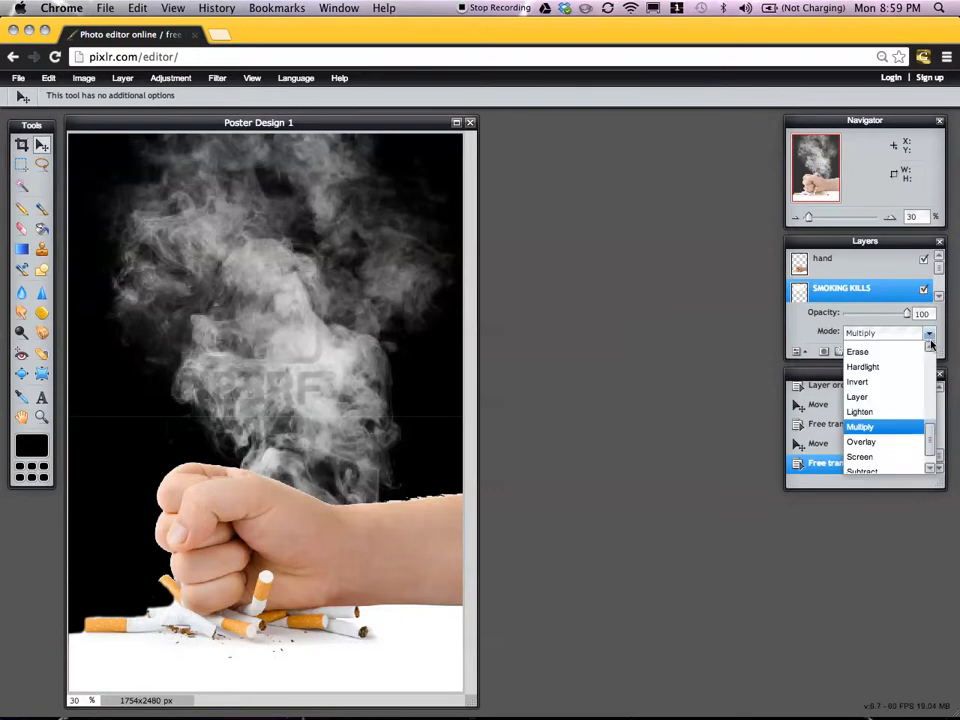
left_click(880, 442)
left_click_drag(360, 312, 361, 324)
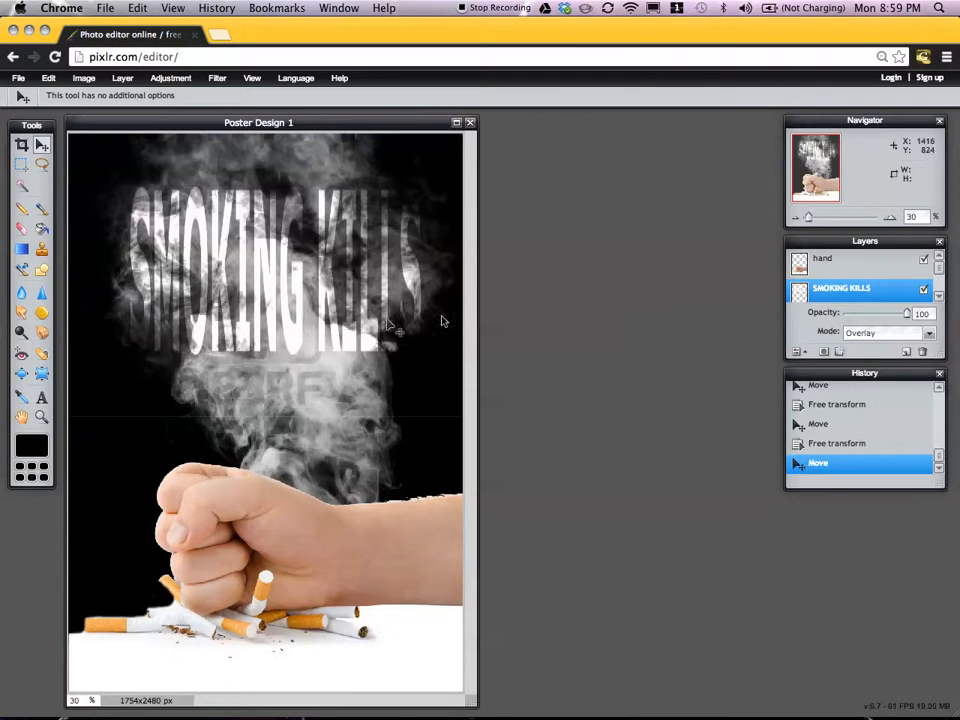
- Try the Subtract blend mode on the SMOKING KILLS layer
left_click(929, 337)
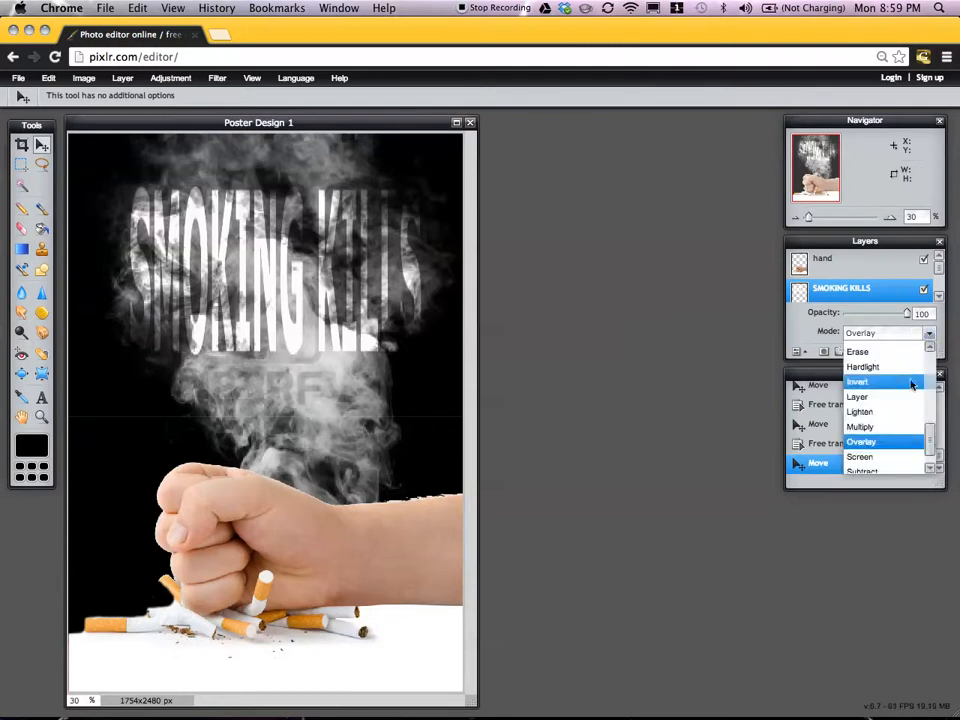
left_click_drag(930, 438, 930, 459)
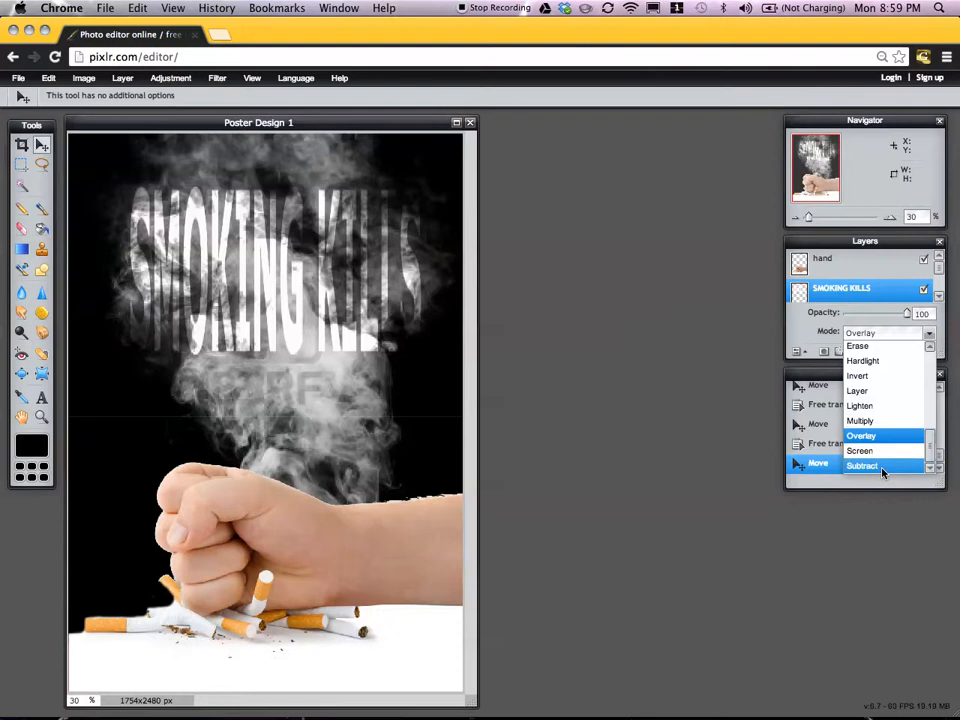
left_click(882, 467)
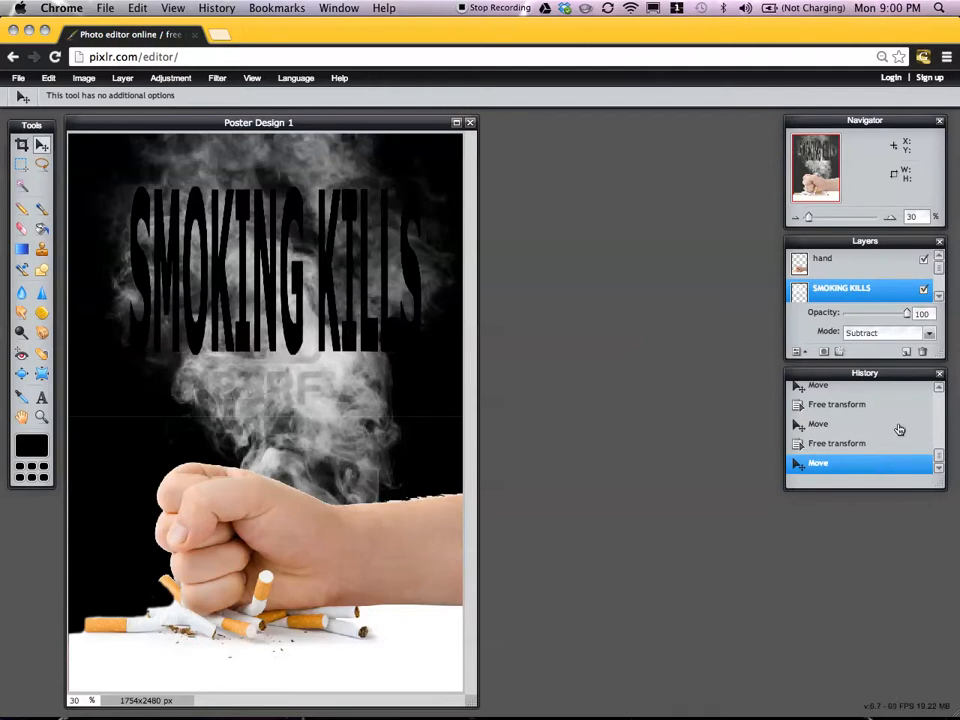
- Set the SMOKING KILLS layer's blend mode to Hardlight
left_click(930, 335)
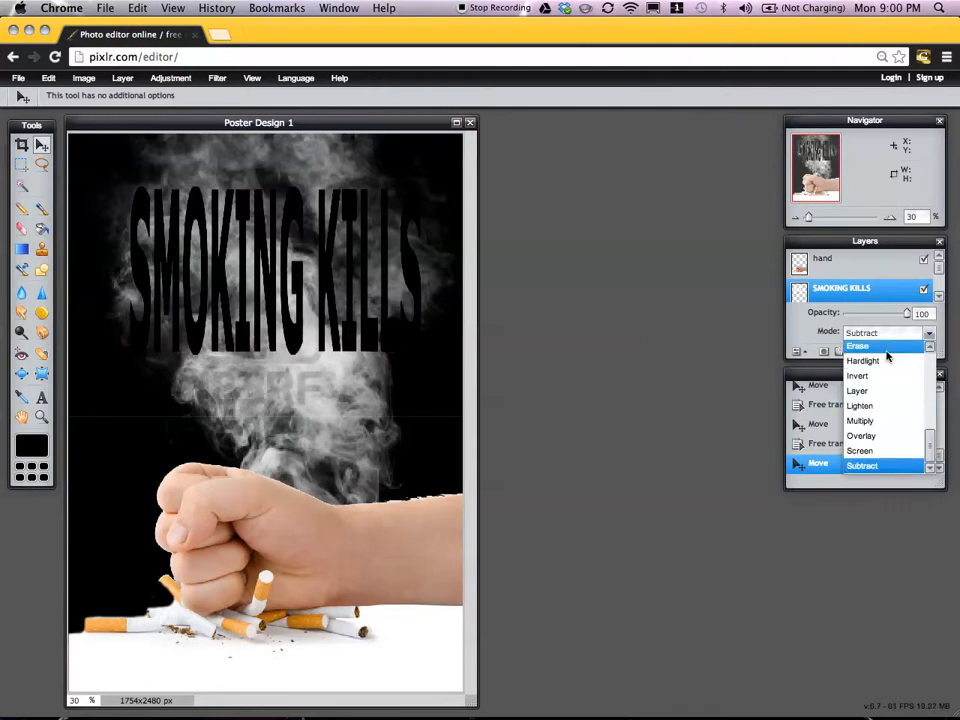
left_click(887, 361)
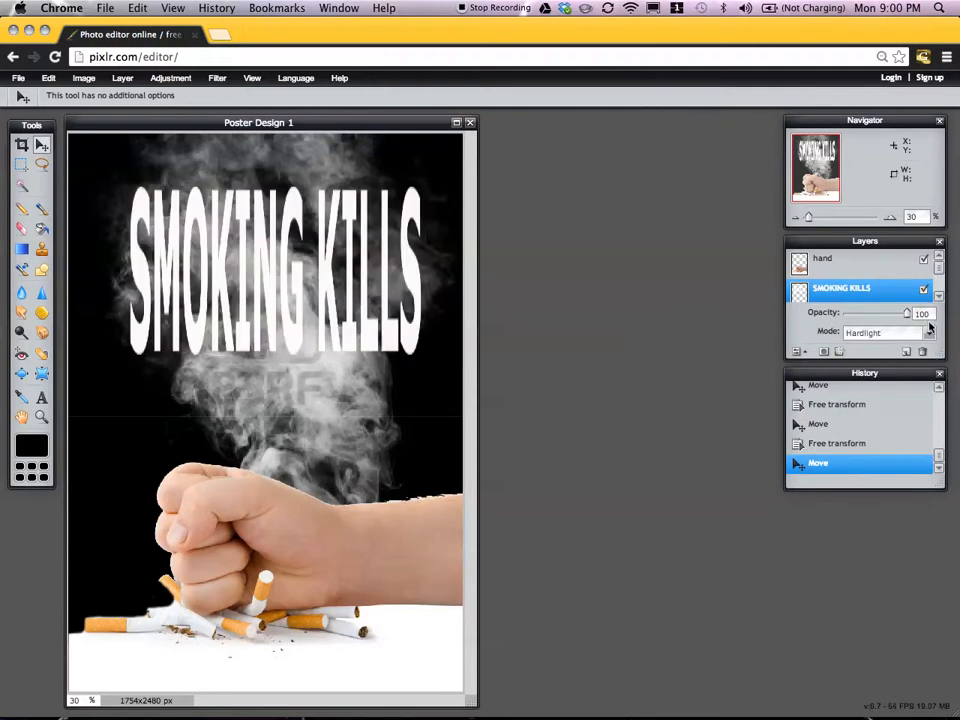
- Try the Invert blend mode on the SMOKING KILLS layer
left_click(931, 335)
left_click_drag(931, 447, 930, 379)
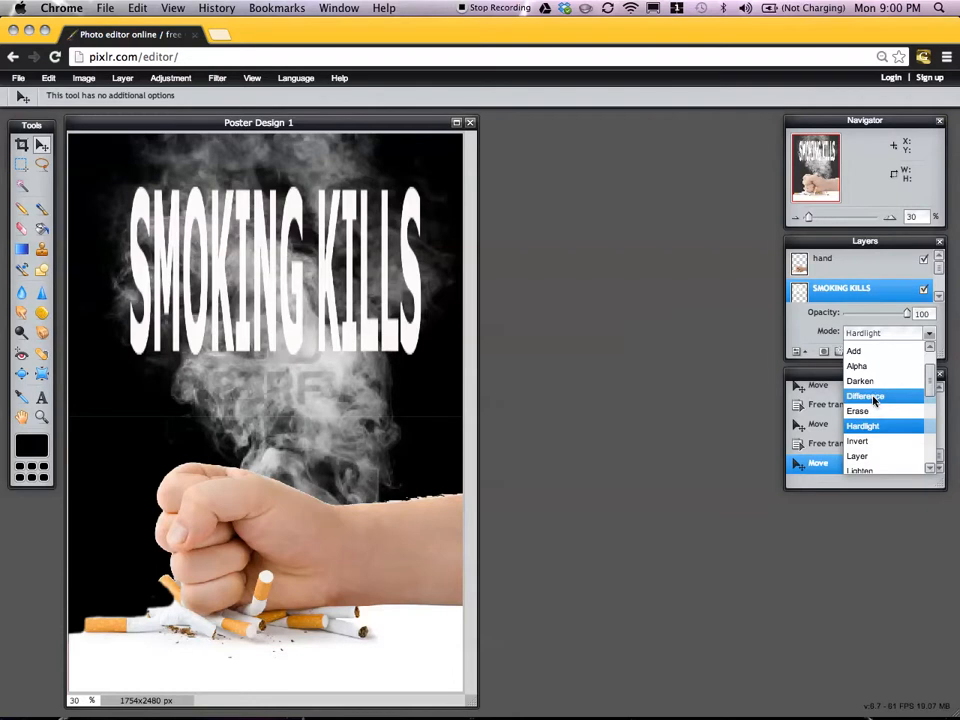
left_click(875, 443)
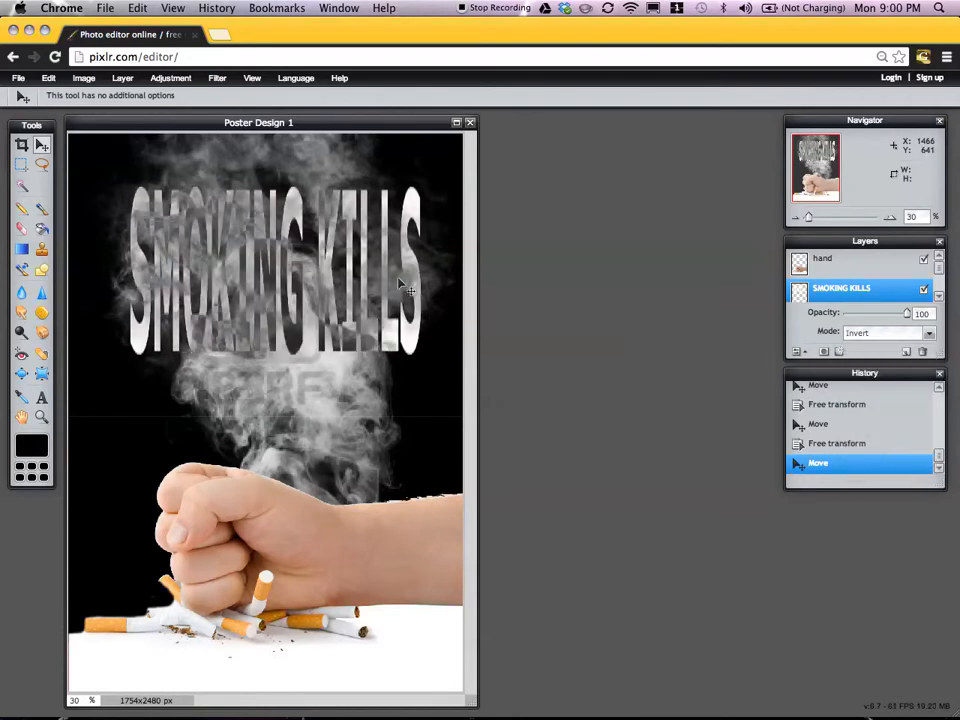
- Set the SMOKING KILLS layer's blend mode to Overlay, move the text slightly up over the smoke, and hide the layer settings
left_click(930, 334)
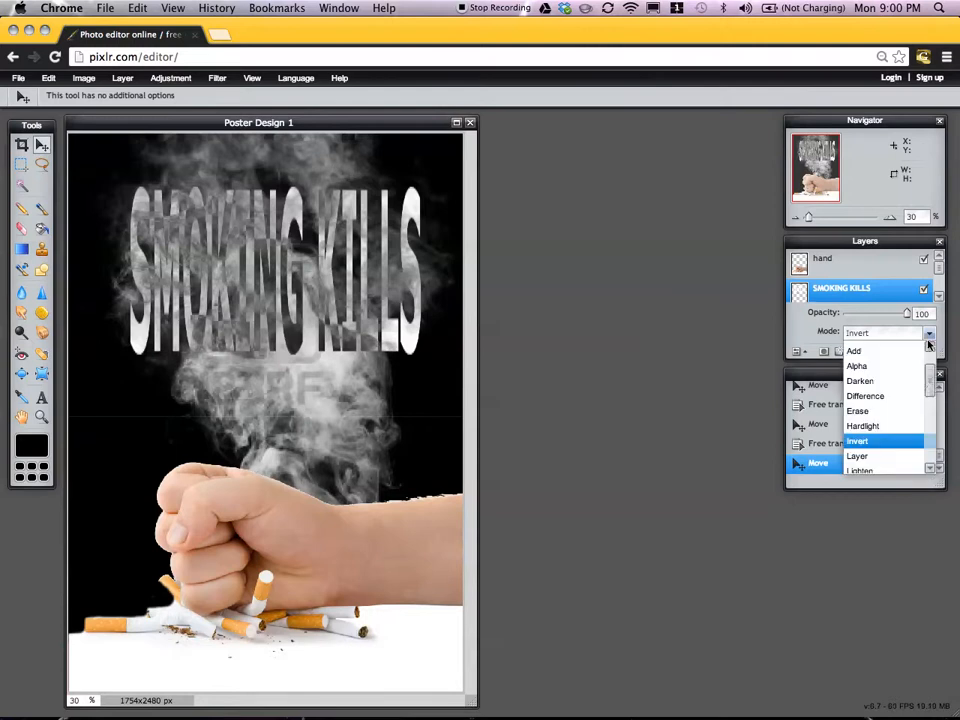
scroll(930, 430, "down", 3)
left_click_drag(930, 431, 930, 441)
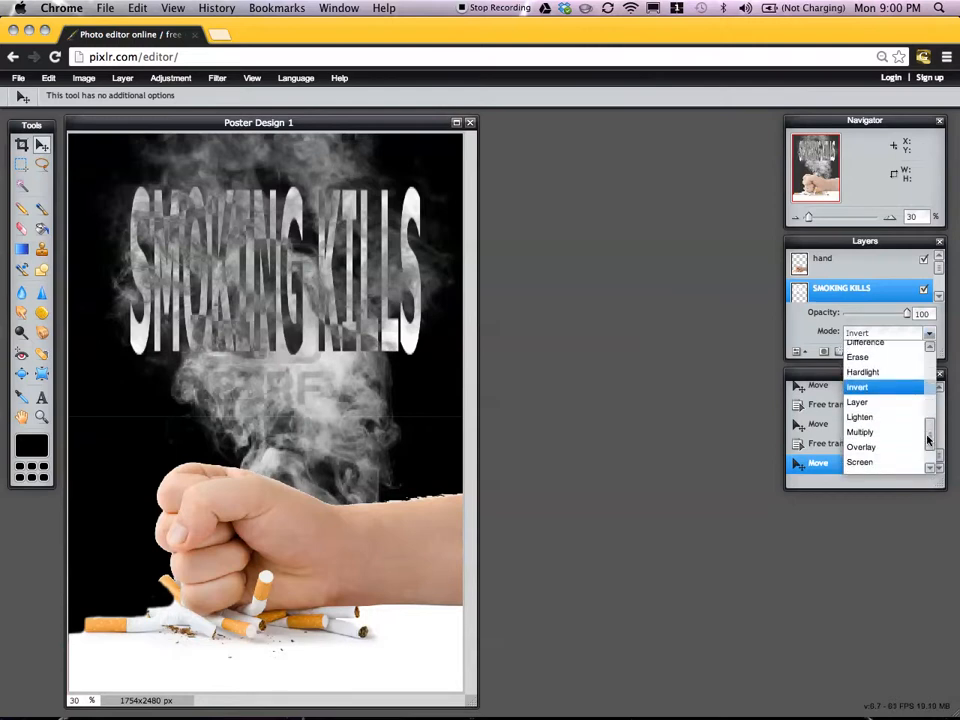
left_click(886, 453)
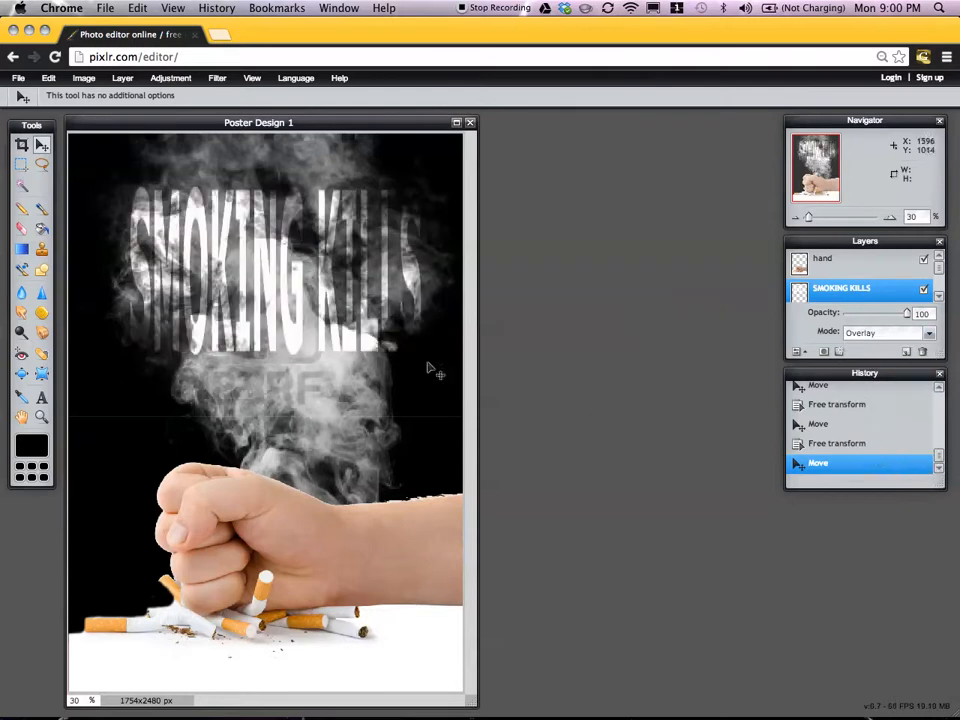
left_click_drag(339, 314, 338, 312)
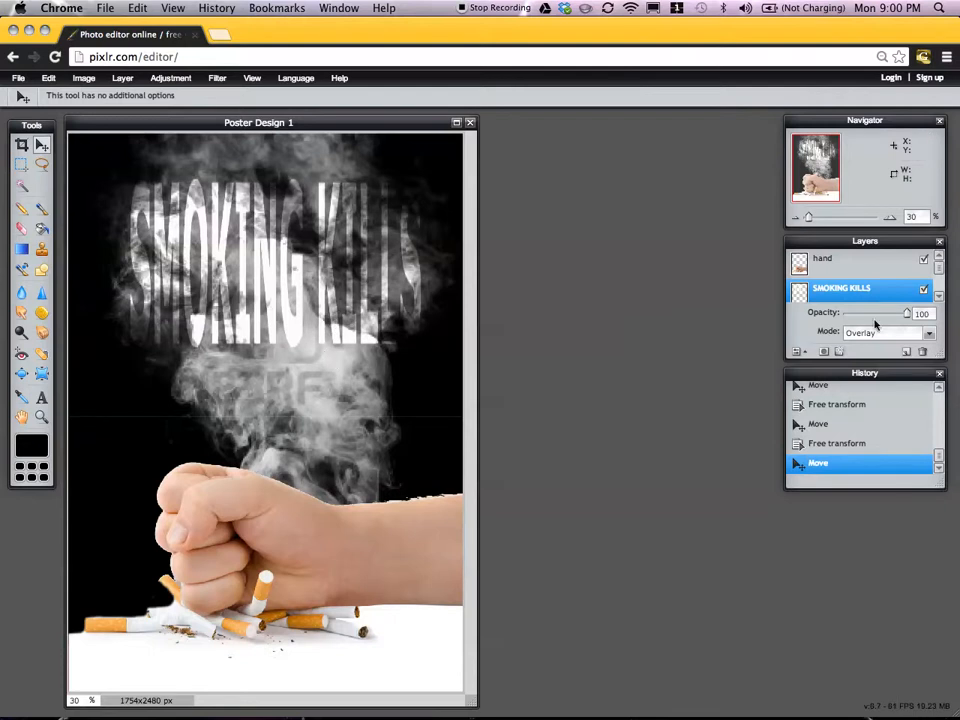
left_click(802, 351)
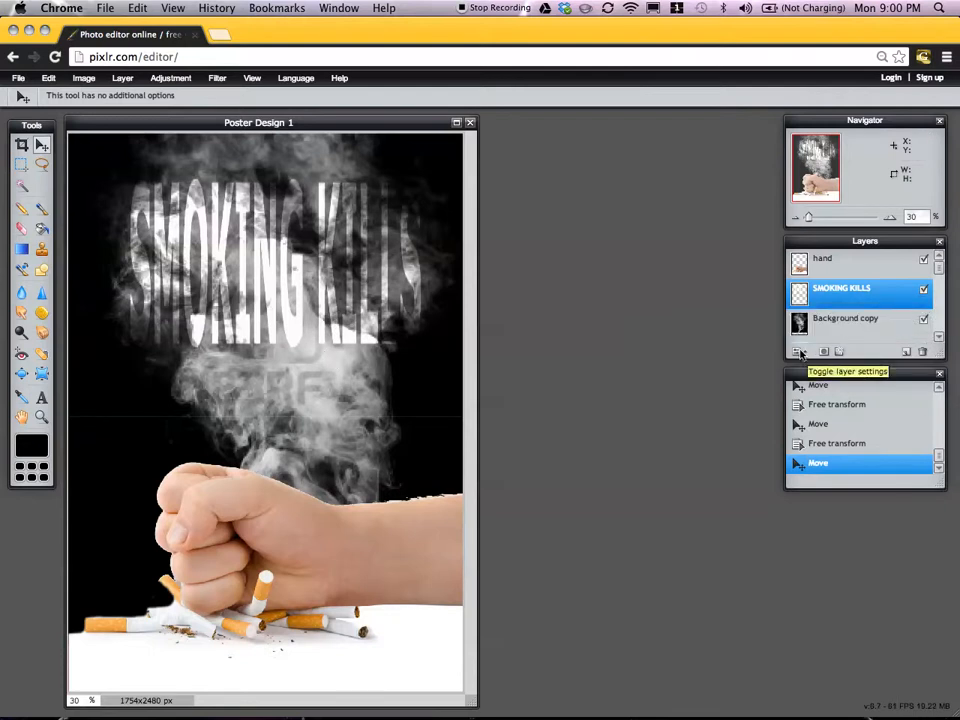